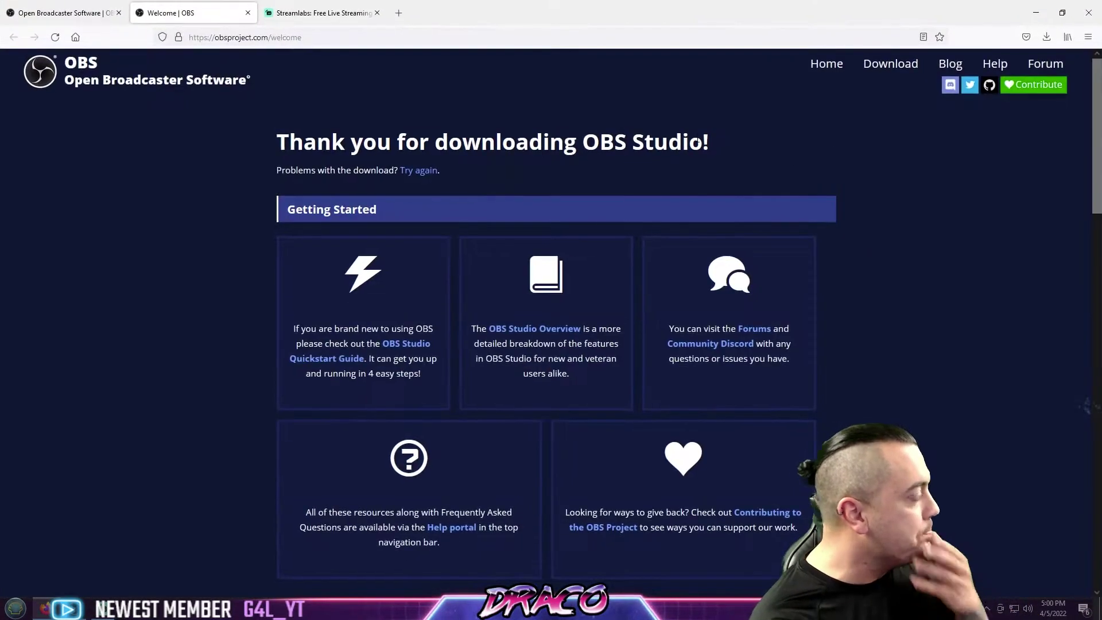
- On the OBS Studio home page tab, scroll down until the OBS interface screenshot is fully visible
{"action": "left_click", "coordinate": [63, 9]}
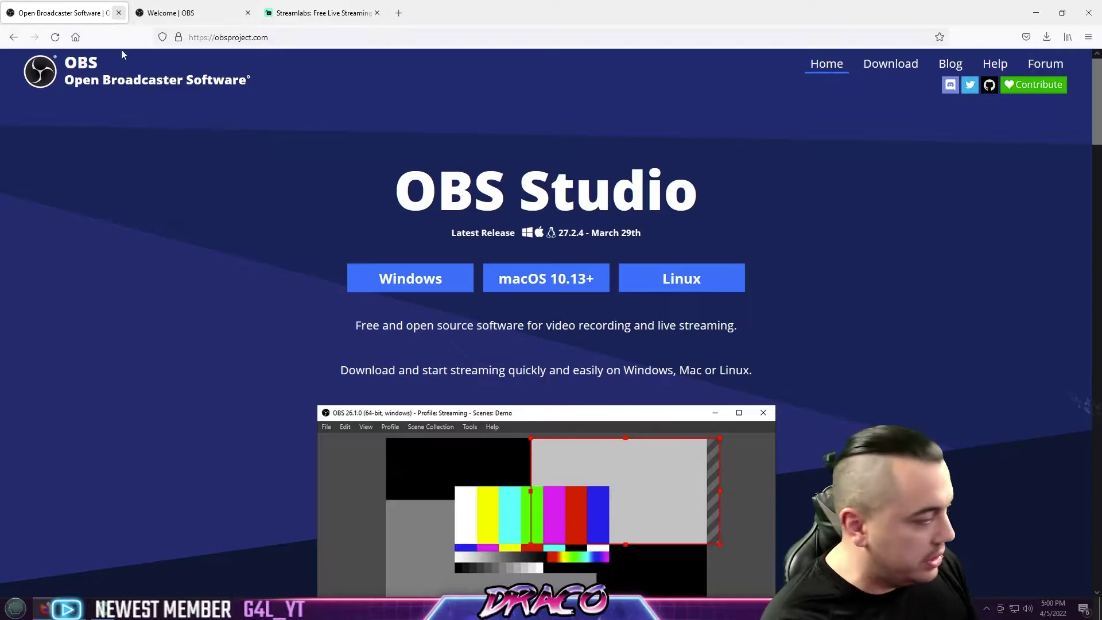
{"action": "scroll", "coordinate": [1087, 140], "scroll_direction": "down", "scroll_amount": 3}
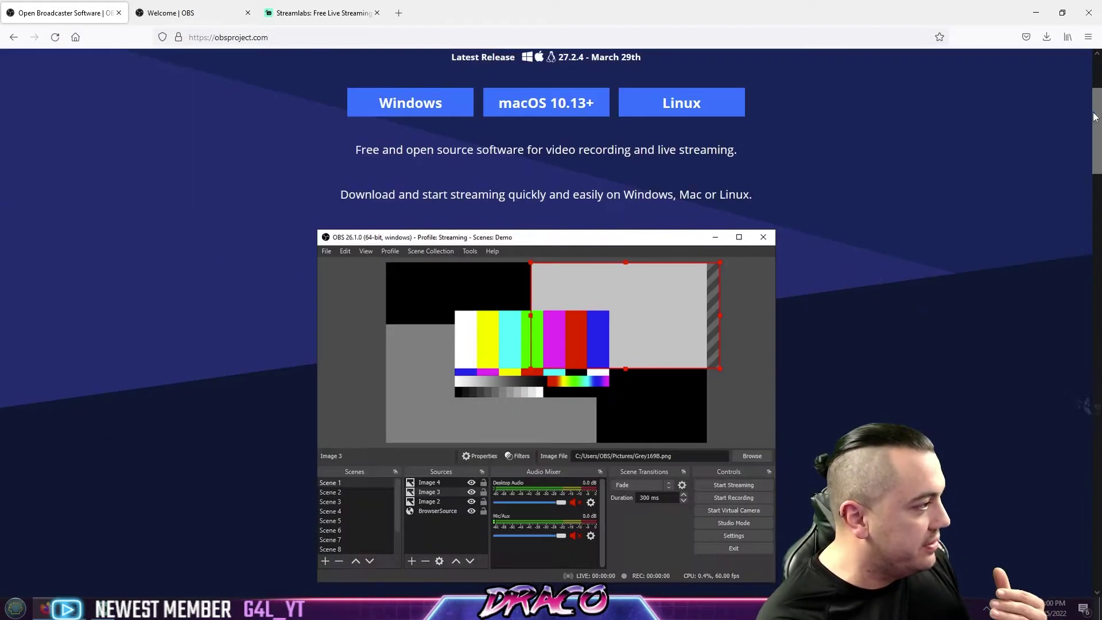
{"action": "scroll", "coordinate": [1093, 117], "scroll_direction": "down", "scroll_amount": 1}
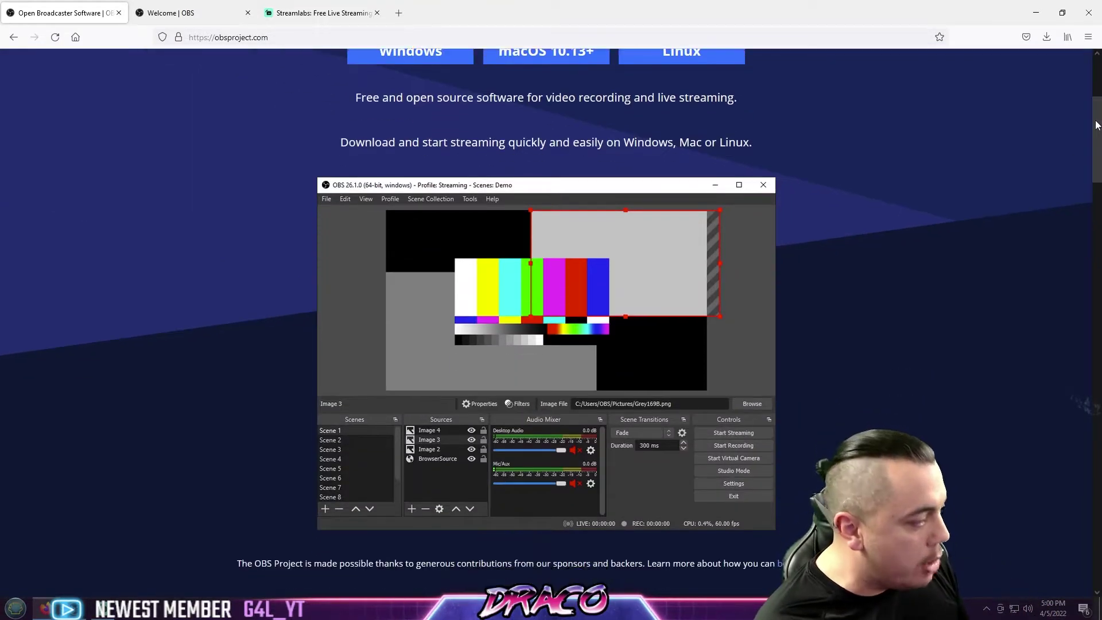
- On the Streamlabs page, allow streamlabs.com notifications, then check the OBS welcome tab and return
{"action": "left_click", "coordinate": [294, 14]}
{"action": "left_click", "coordinate": [241, 118]}
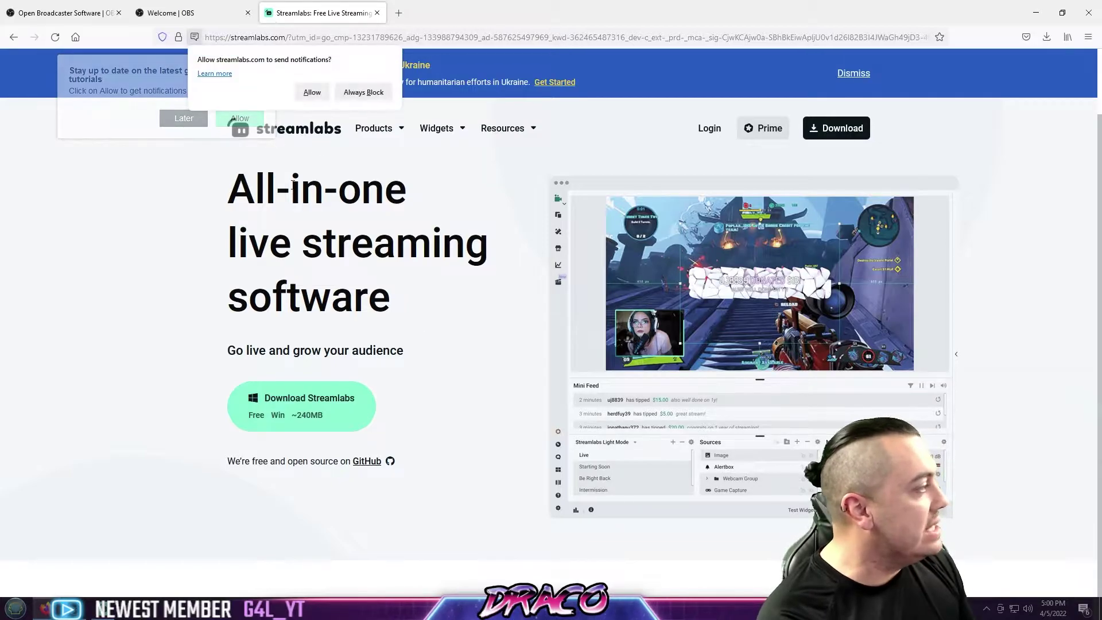
{"action": "mouse_move", "coordinate": [356, 140]}
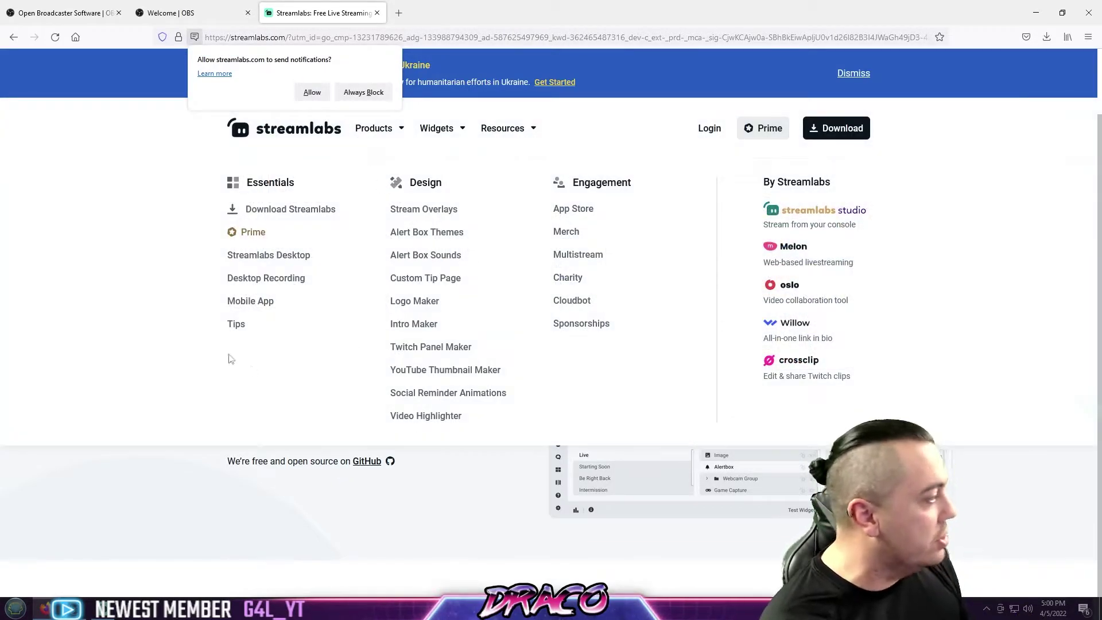
{"action": "left_click", "coordinate": [308, 95]}
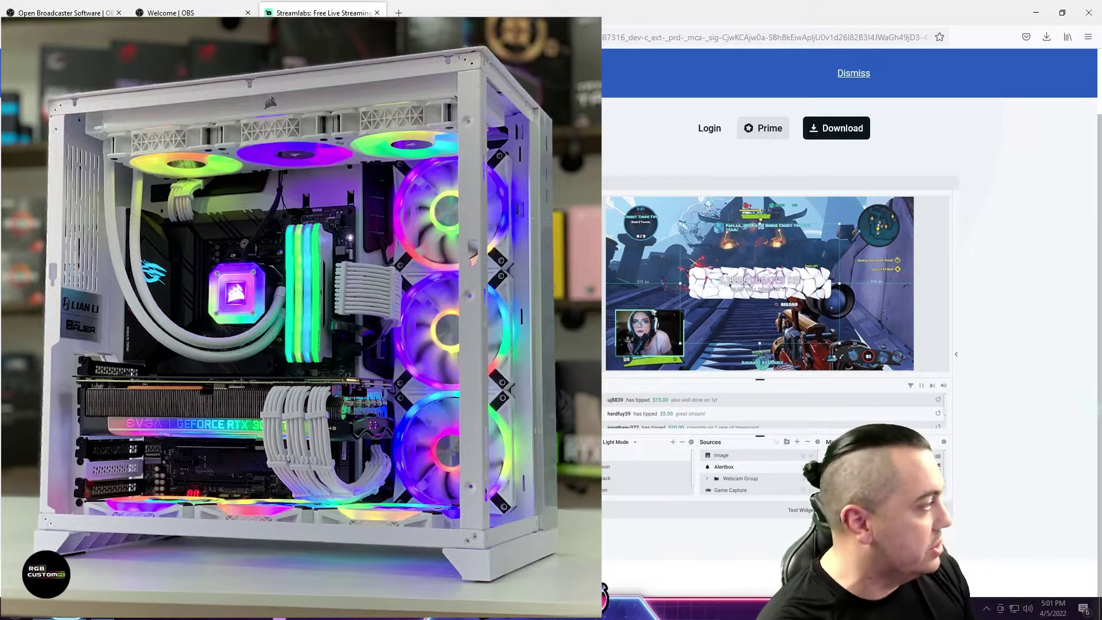
{"action": "left_click", "coordinate": [201, 12]}
{"action": "left_click", "coordinate": [322, 13]}
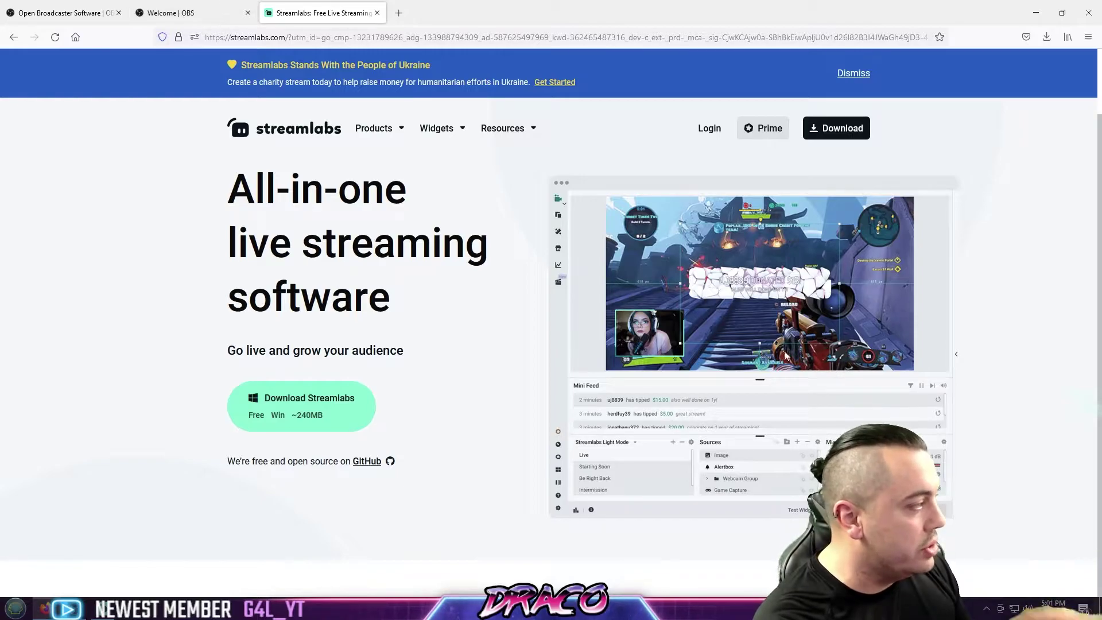
- Return to the OBS Studio home page, then minimize Firefox to reveal Streamlabs Desktop
{"action": "left_click", "coordinate": [208, 6]}
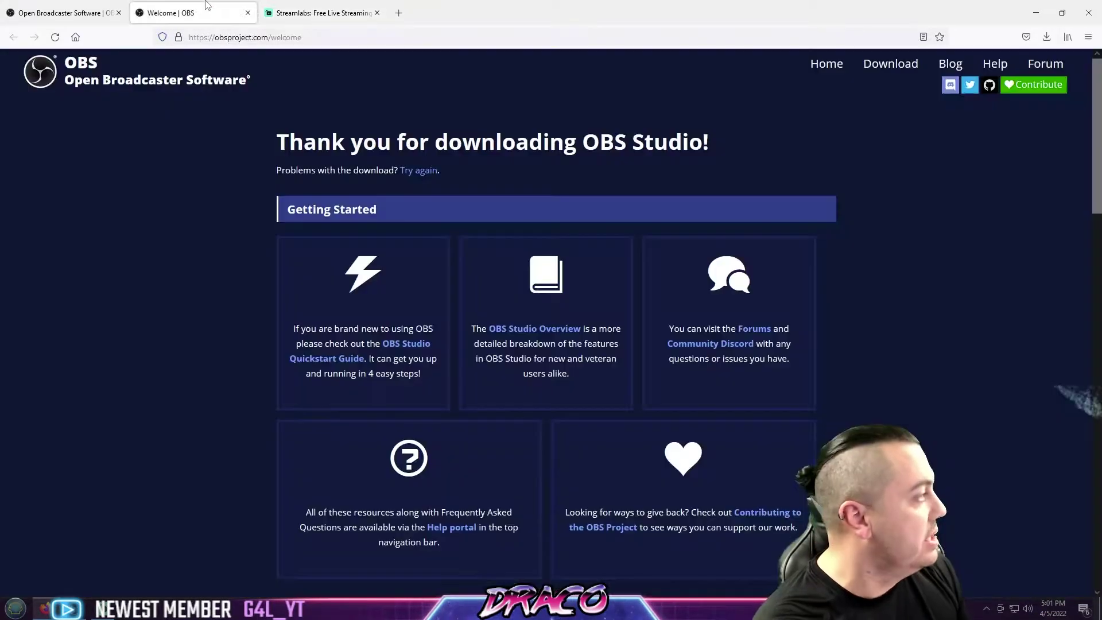
{"action": "left_click", "coordinate": [96, 4]}
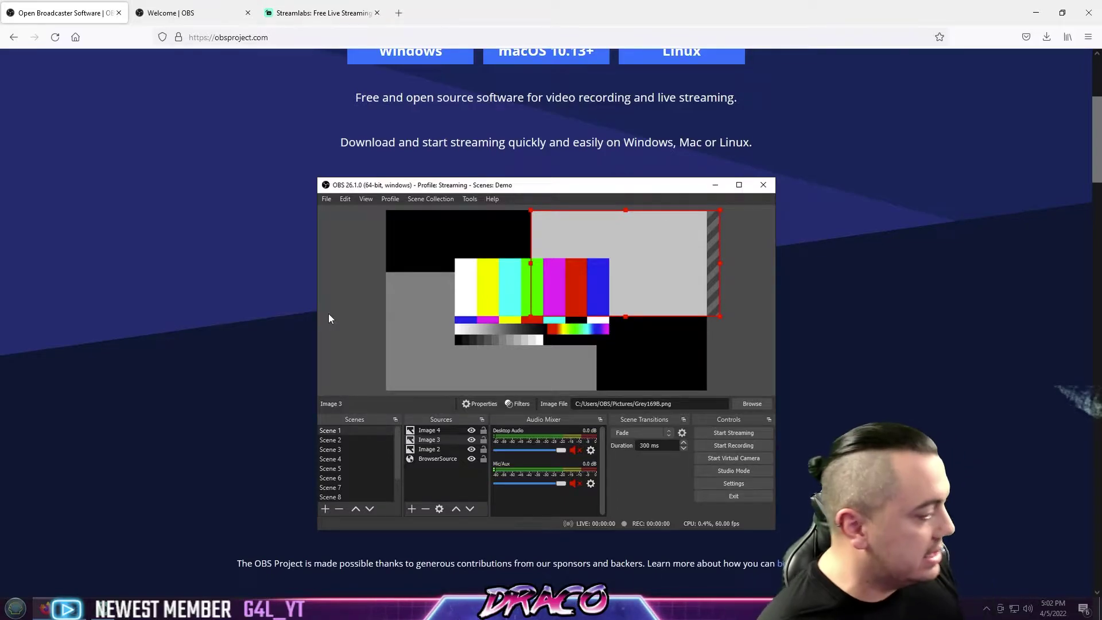
{"action": "left_click", "coordinate": [1034, 12]}
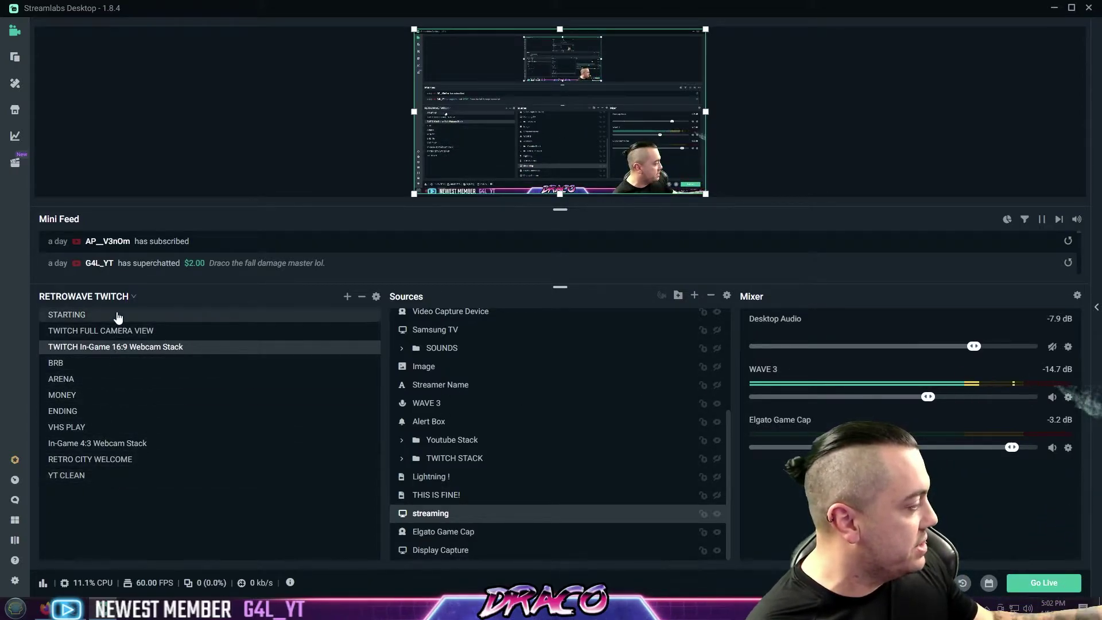
{"action": "left_click", "coordinate": [133, 296]}
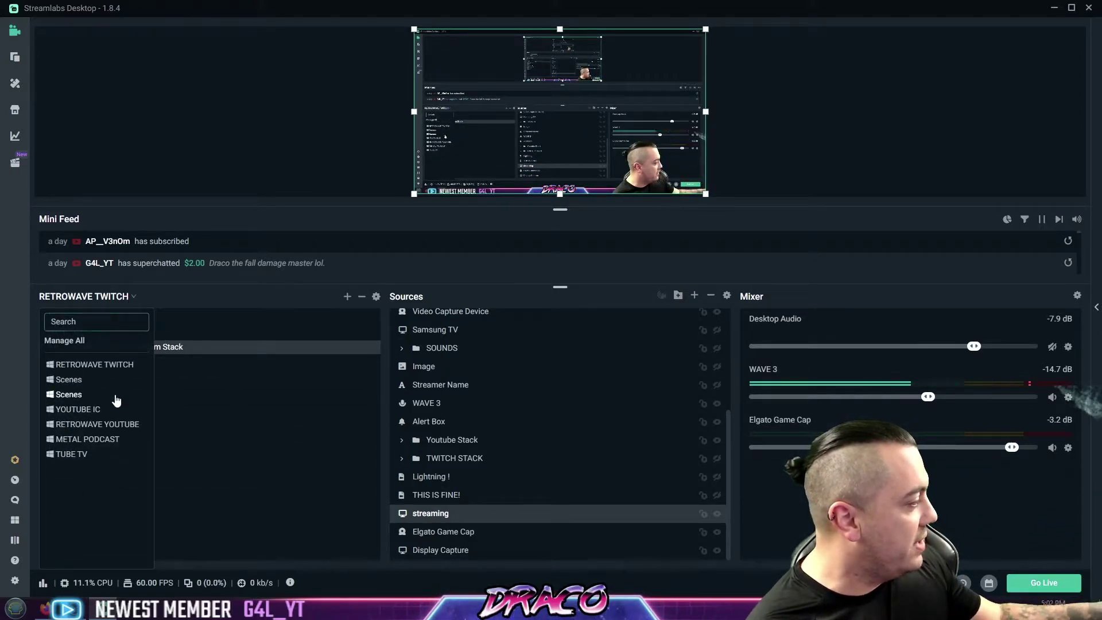
{"action": "left_click", "coordinate": [204, 484]}
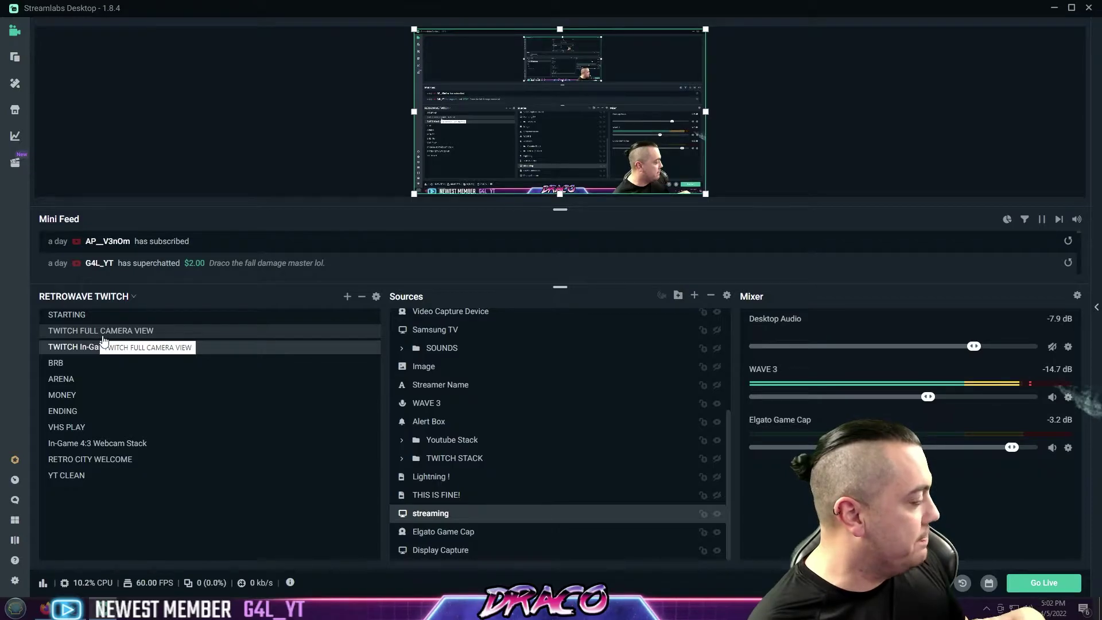
{"action": "left_click", "coordinate": [107, 333]}
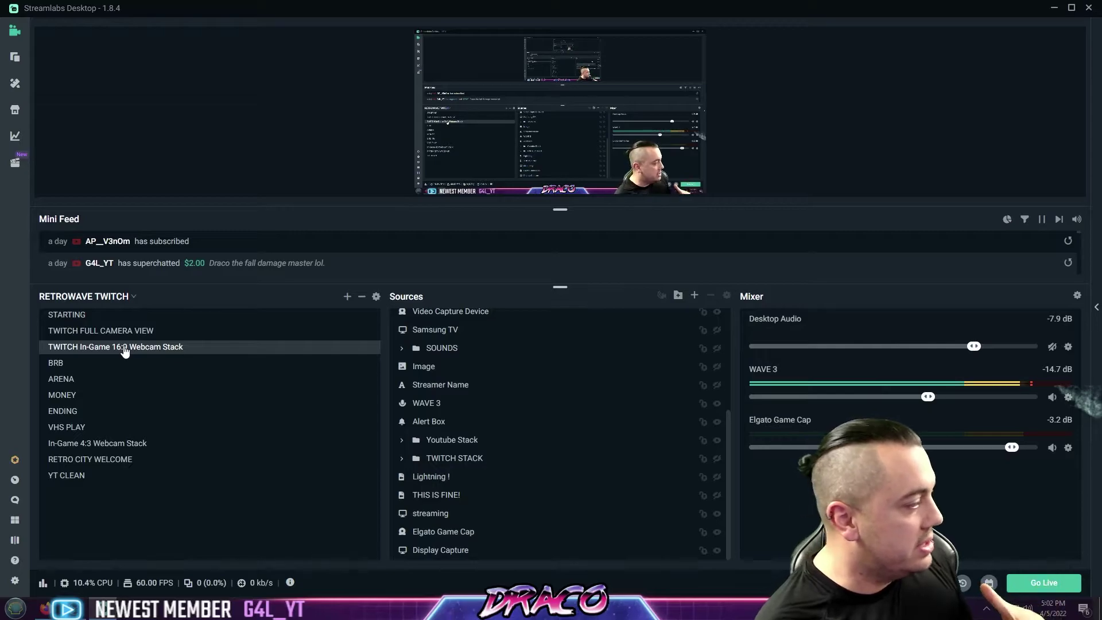
{"action": "left_click_drag", "start_coordinate": [731, 434], "coordinate": [729, 402]}
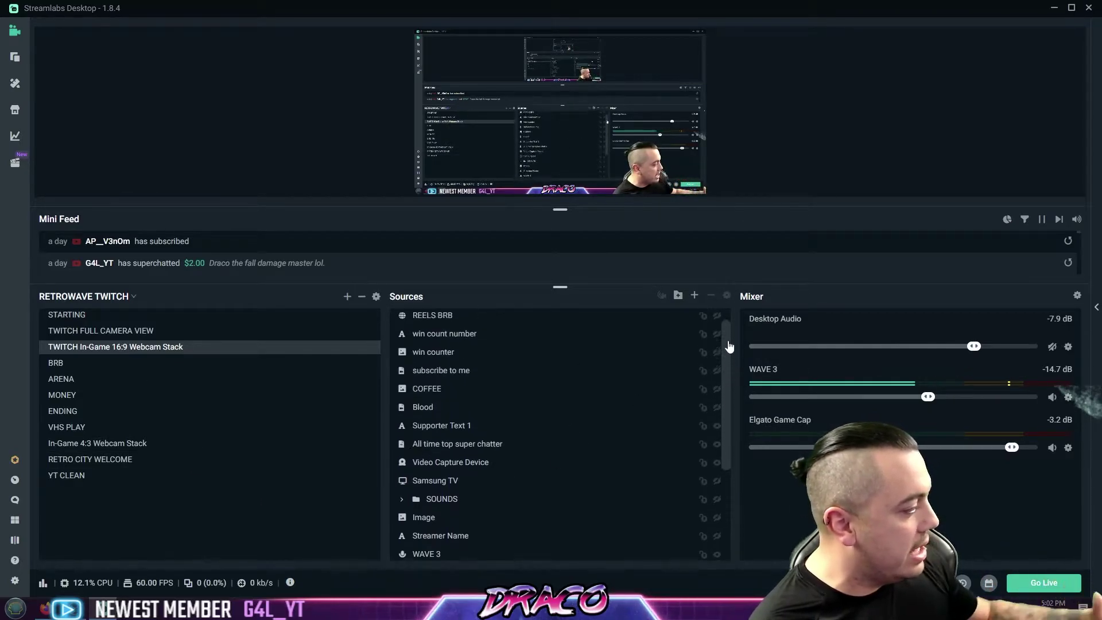
{"action": "left_click_drag", "start_coordinate": [728, 345], "coordinate": [728, 334]}
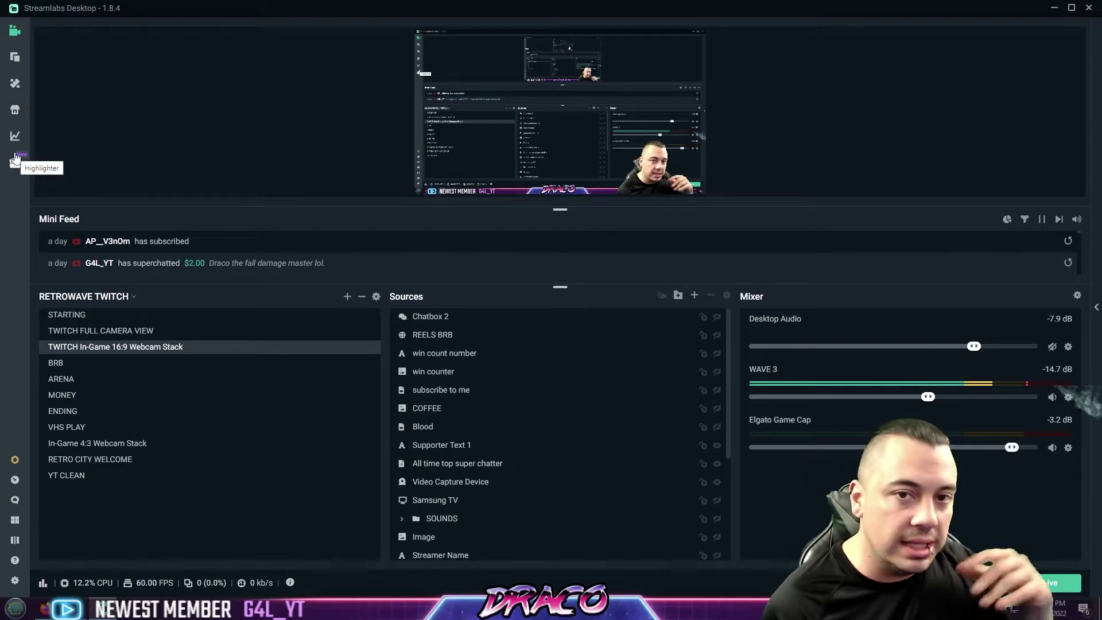
- Bring OBS Studio to the front and maximize its window to full screen
{"action": "left_click", "coordinate": [84, 607]}
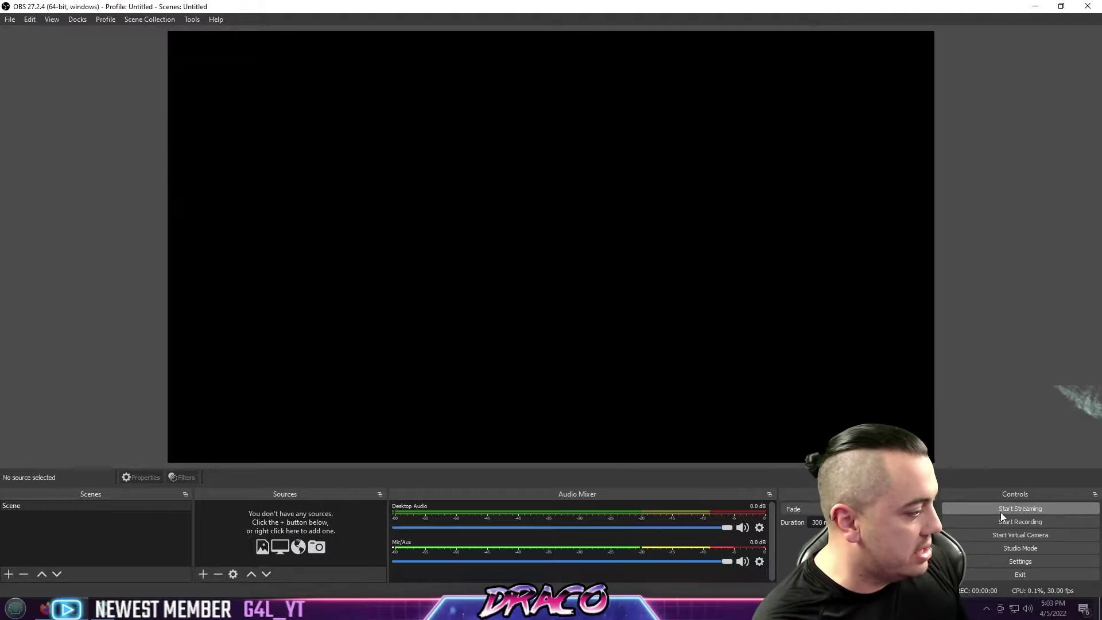
{"action": "left_click_drag", "start_coordinate": [712, 7], "coordinate": [715, 172]}
{"action": "double_click", "coordinate": [716, 172]}
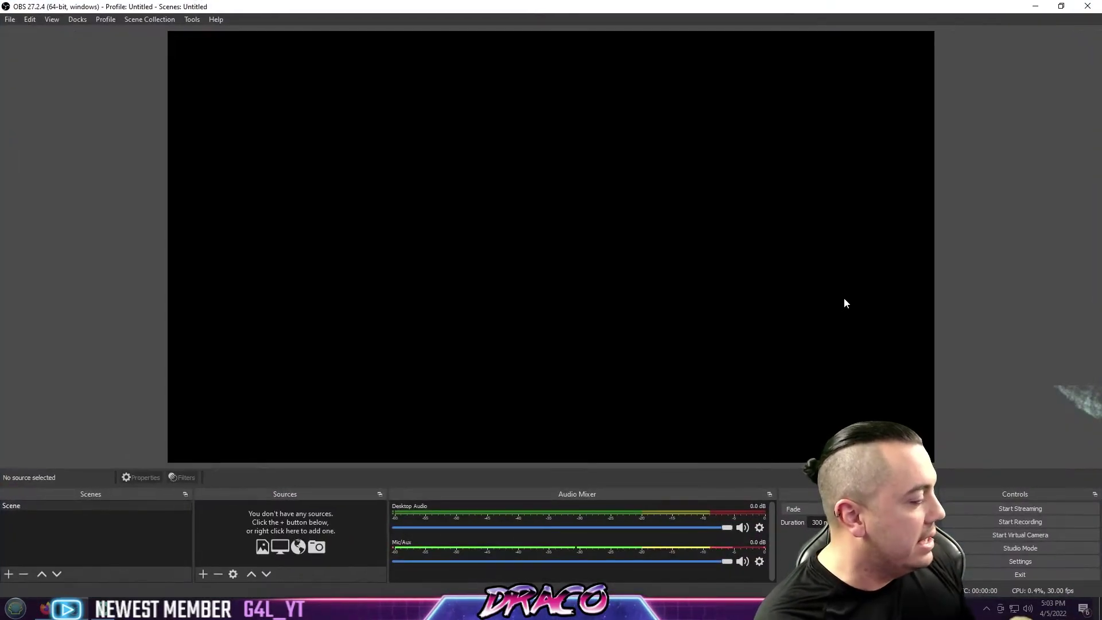
- In OBS Settings, look over the Stream, Audio and General pages
{"action": "left_click", "coordinate": [1013, 563]}
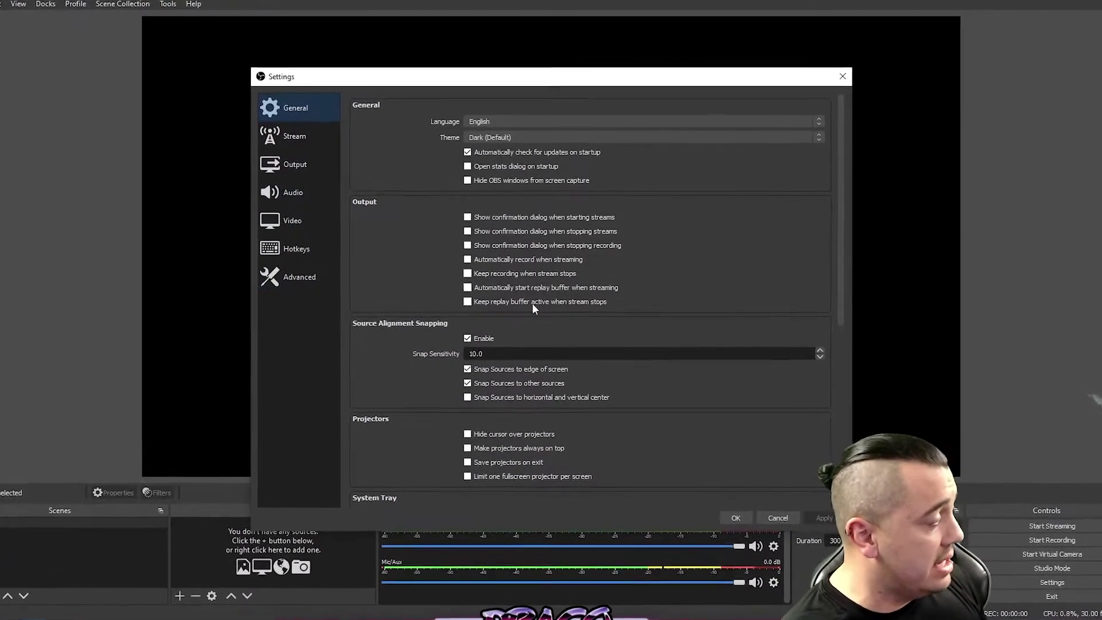
{"action": "left_click", "coordinate": [295, 136]}
{"action": "left_click", "coordinate": [306, 192]}
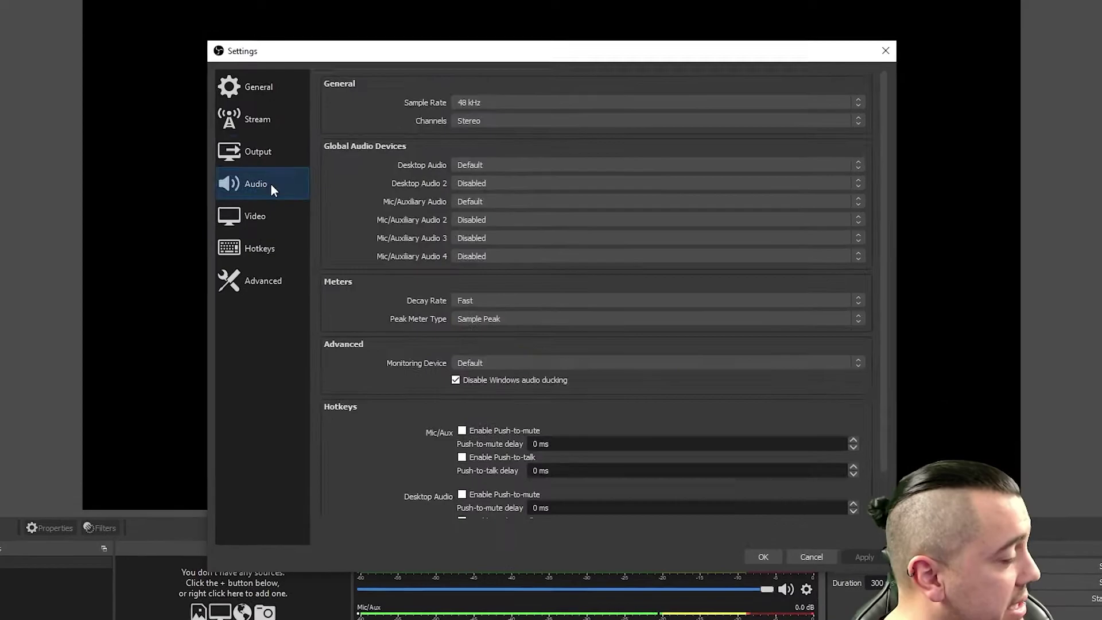
{"action": "left_click", "coordinate": [267, 119]}
{"action": "left_click", "coordinate": [274, 88]}
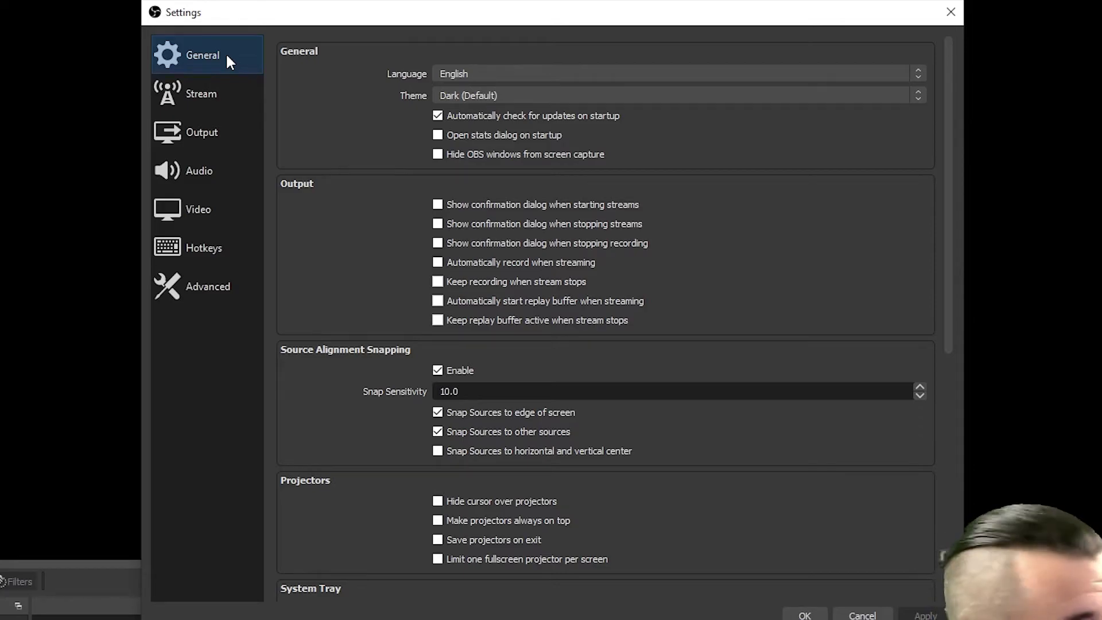
- Check the streaming service list on the Stream page, keep Twitch, and close Settings
{"action": "left_click", "coordinate": [222, 95]}
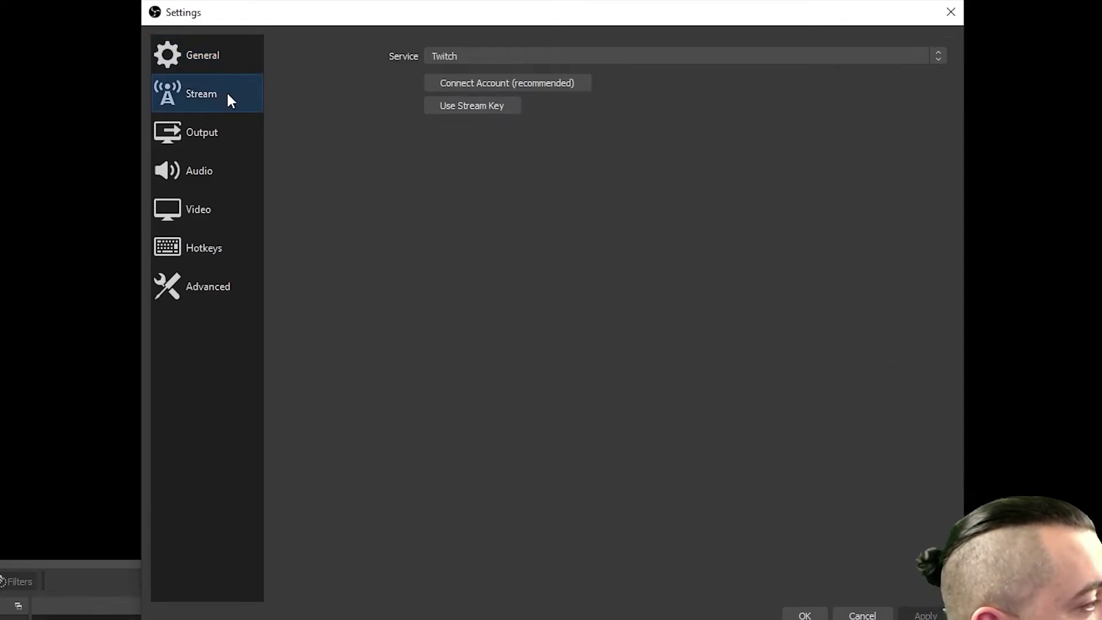
{"action": "left_click", "coordinate": [471, 57]}
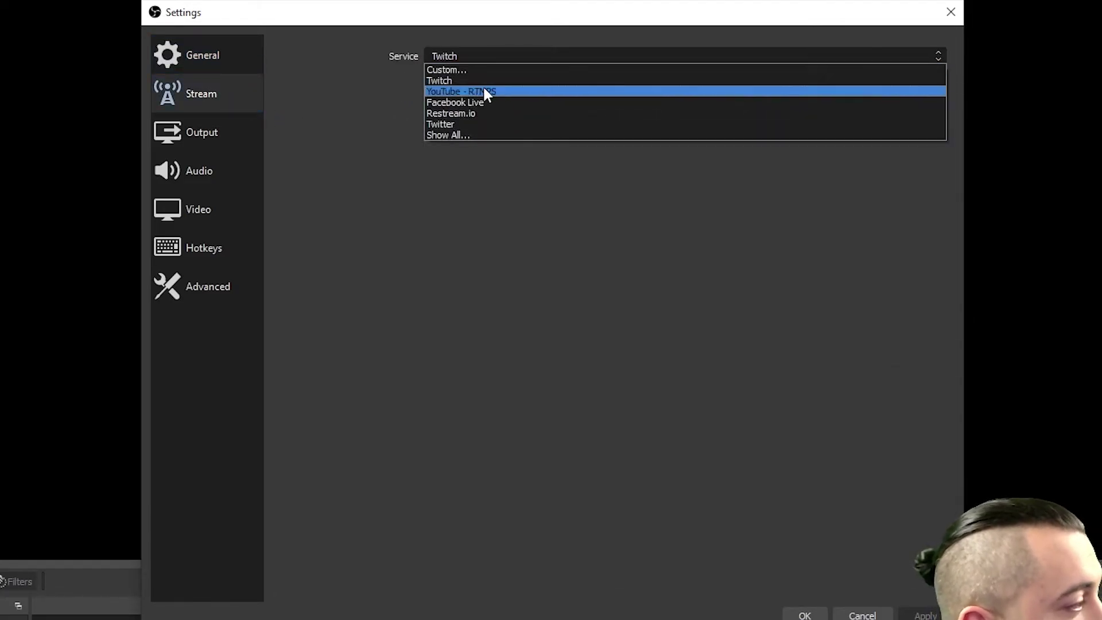
{"action": "left_click", "coordinate": [474, 183]}
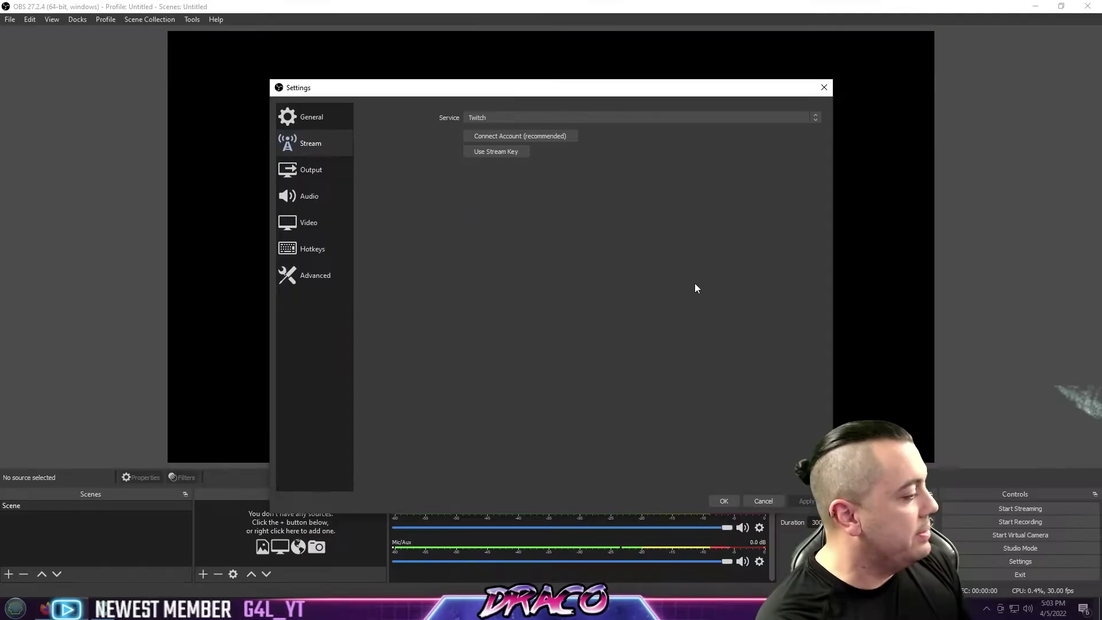
{"action": "left_click", "coordinate": [825, 89]}
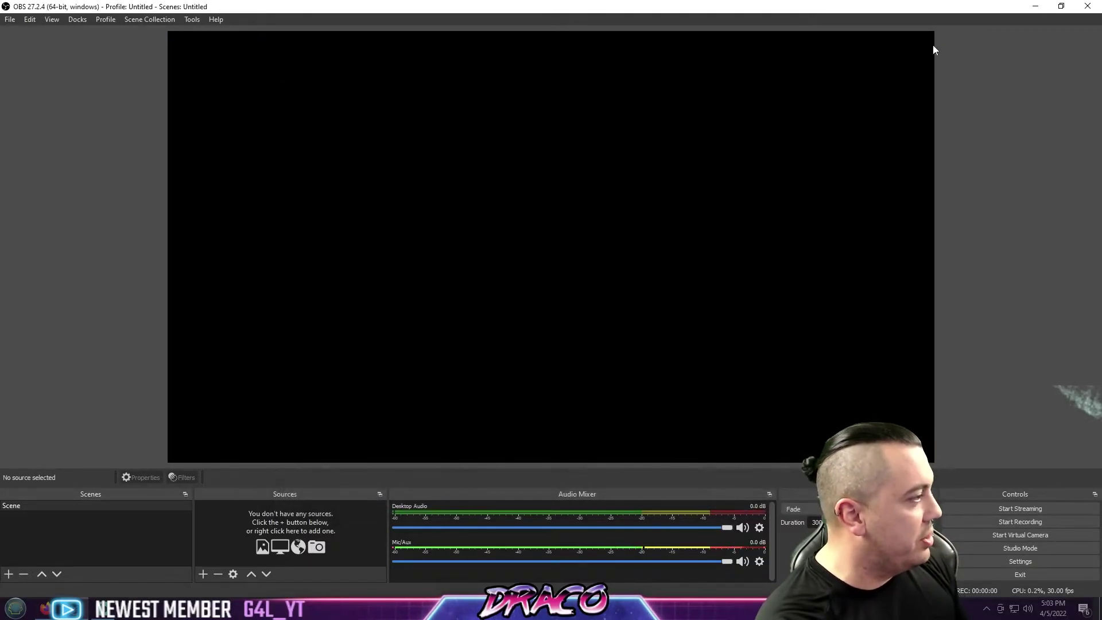
- Minimize OBS, open Streamlabs Desktop's Settings on General, and nudge the window down-right
{"action": "left_click", "coordinate": [1033, 8]}
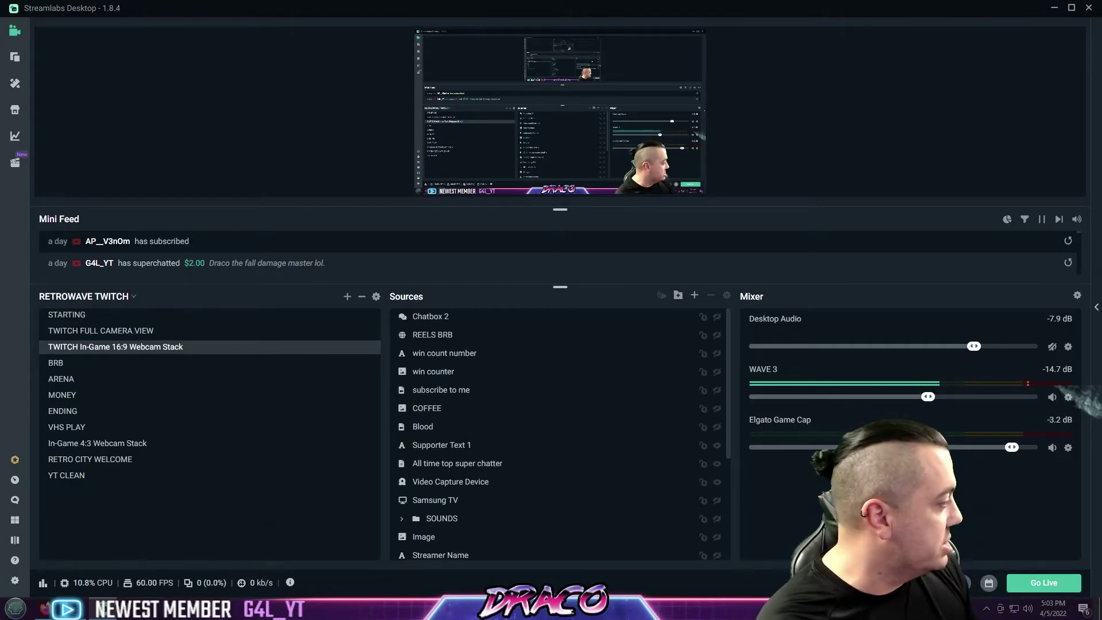
{"action": "left_click", "coordinate": [14, 581]}
{"action": "left_click_drag", "start_coordinate": [596, 85], "coordinate": [613, 97]}
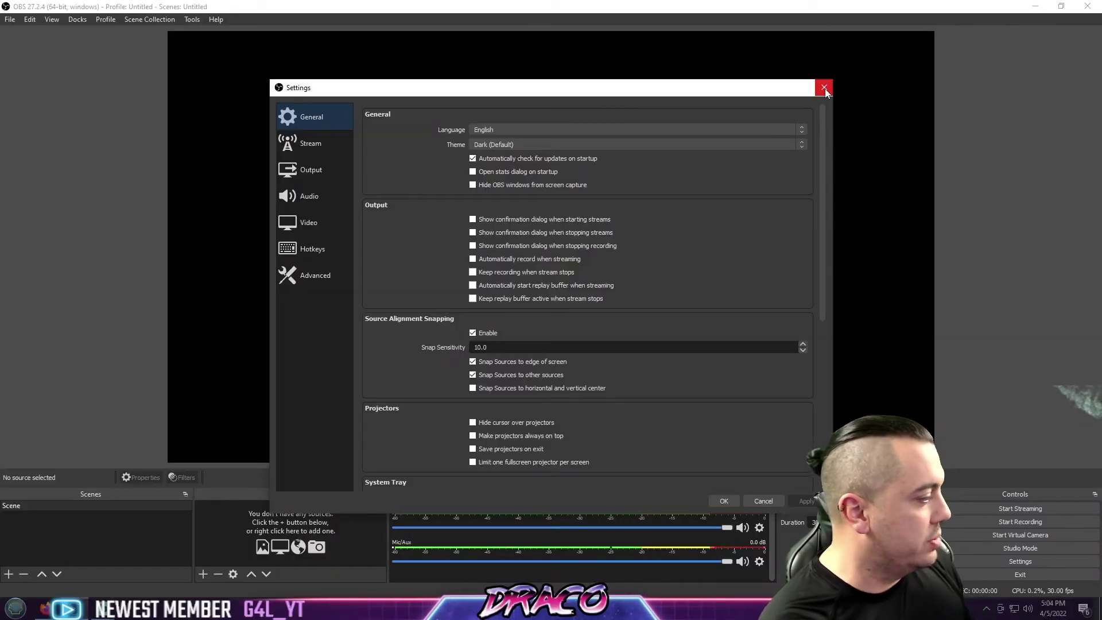
- Close OBS Settings and inspect the Desktop Audio source's options without changing anything
{"action": "left_click", "coordinate": [824, 88]}
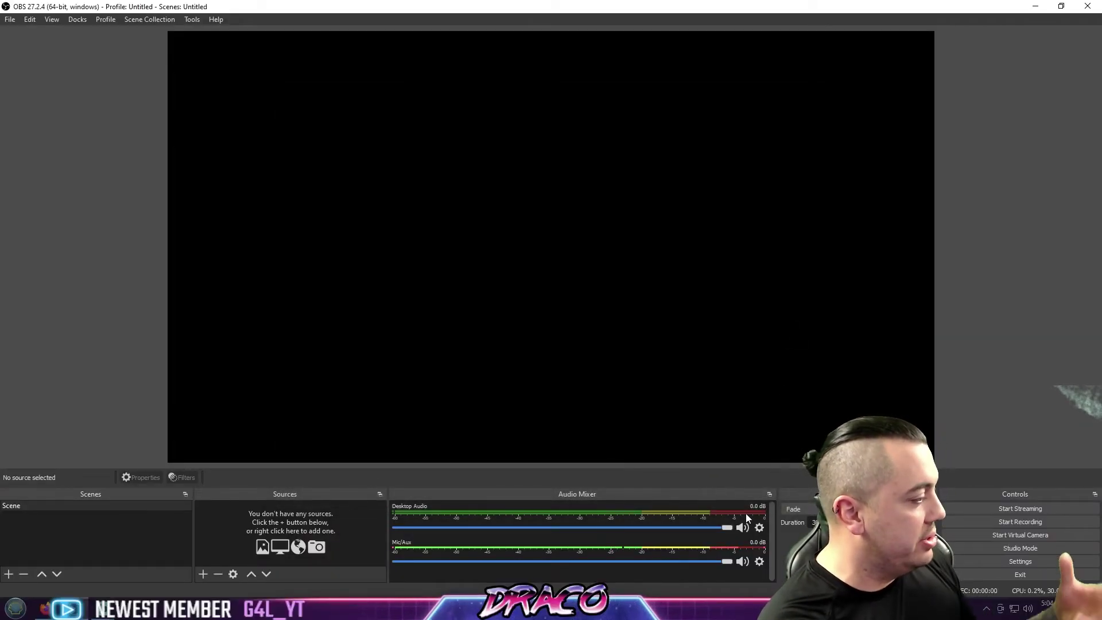
{"action": "left_click", "coordinate": [759, 527]}
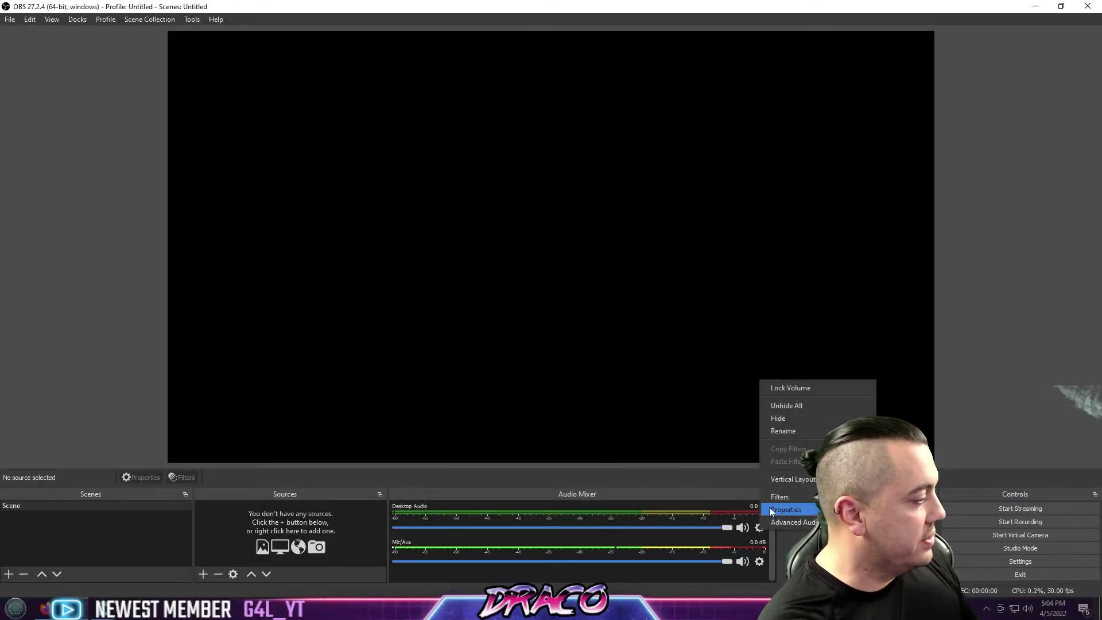
{"action": "left_click", "coordinate": [411, 499]}
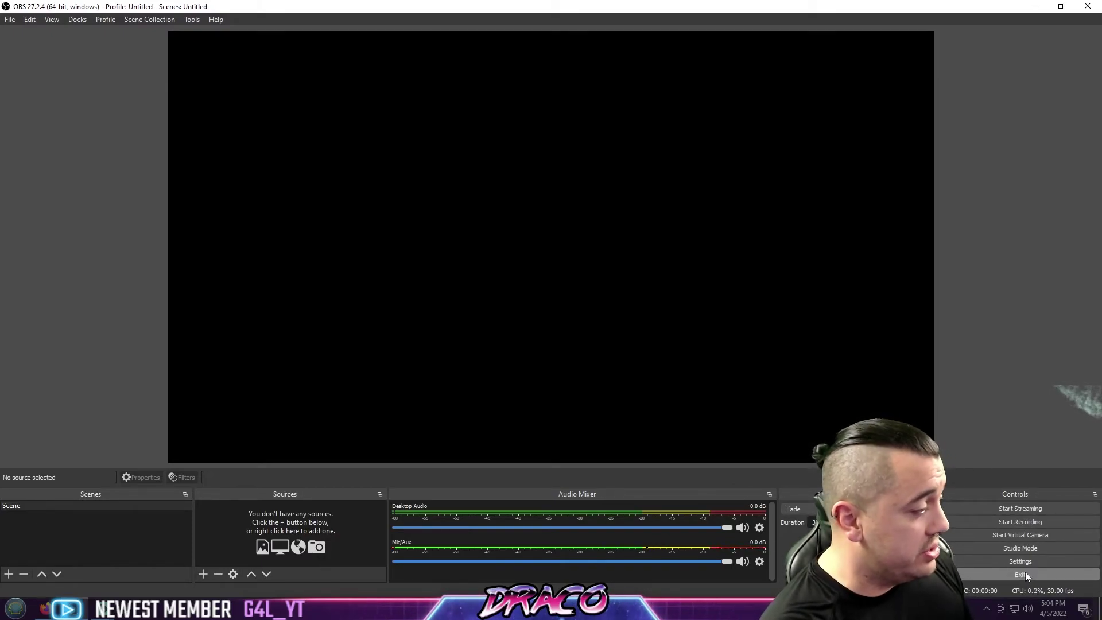
- Review the OBS Output, Audio, Video, Hotkeys and Advanced settings pages, then close Settings
{"action": "left_click", "coordinate": [956, 561]}
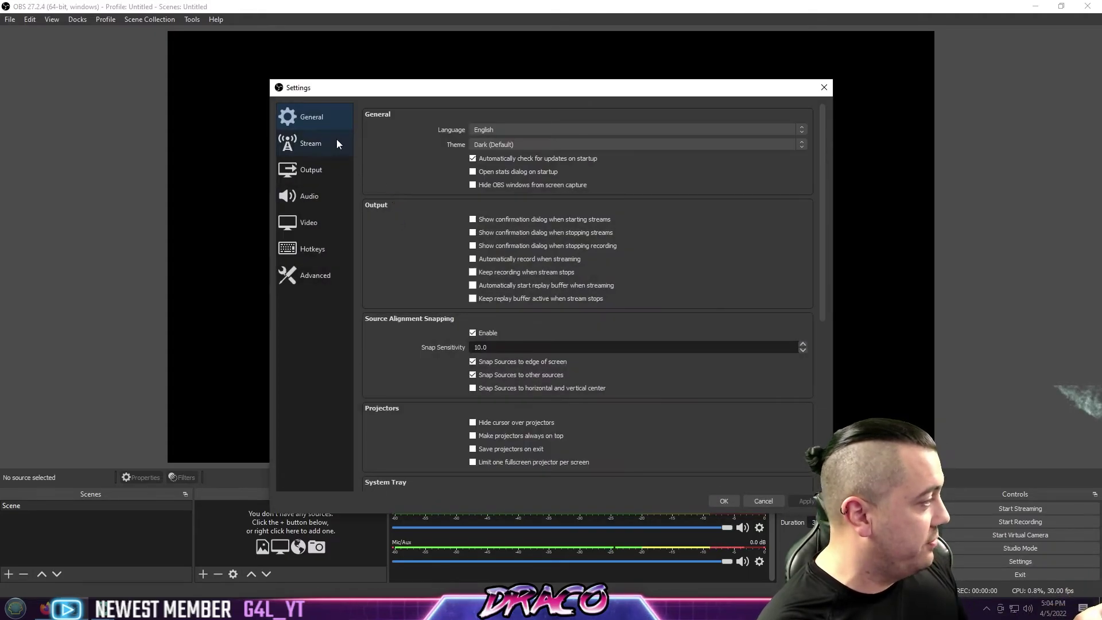
{"action": "left_click", "coordinate": [332, 170]}
{"action": "left_click", "coordinate": [332, 195]}
{"action": "left_click", "coordinate": [333, 223]}
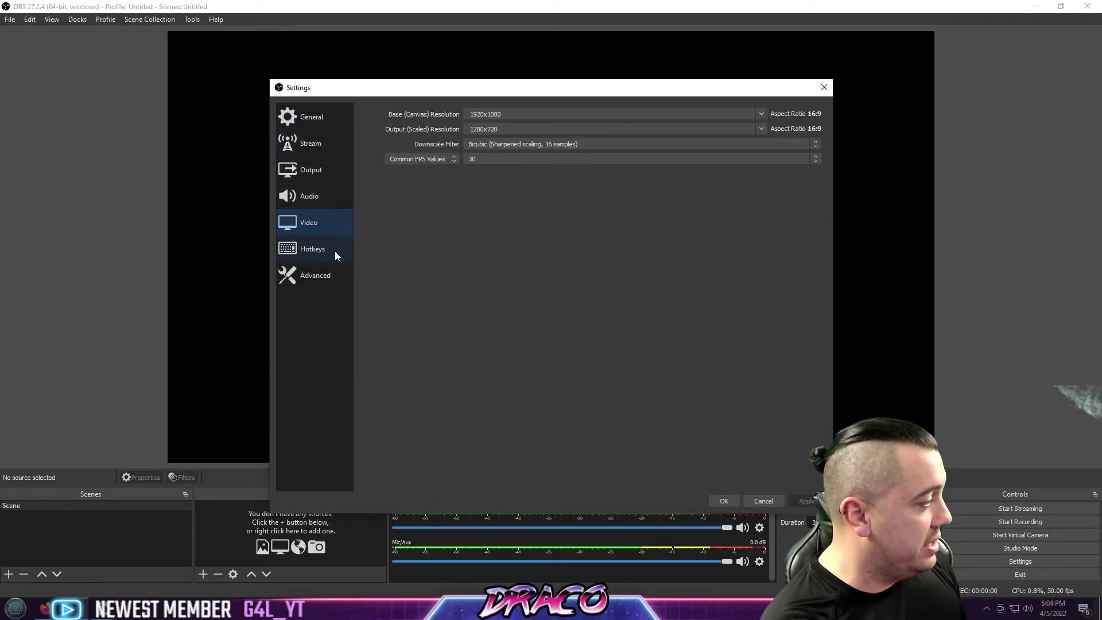
{"action": "left_click", "coordinate": [336, 251]}
{"action": "left_click", "coordinate": [335, 276]}
{"action": "left_click", "coordinate": [322, 112]}
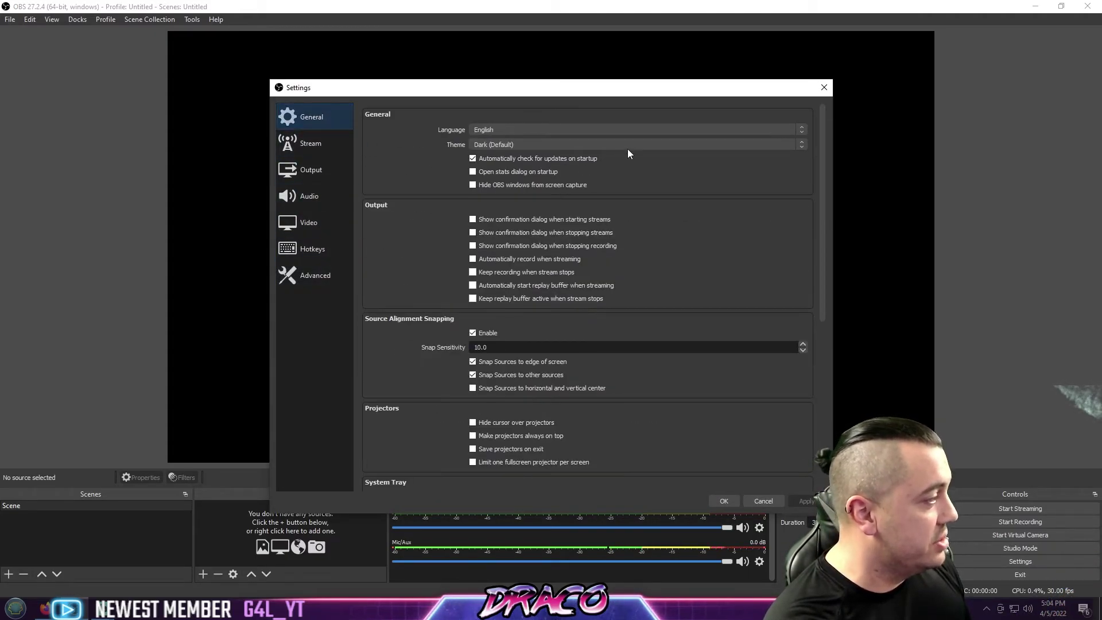
{"action": "left_click", "coordinate": [824, 87]}
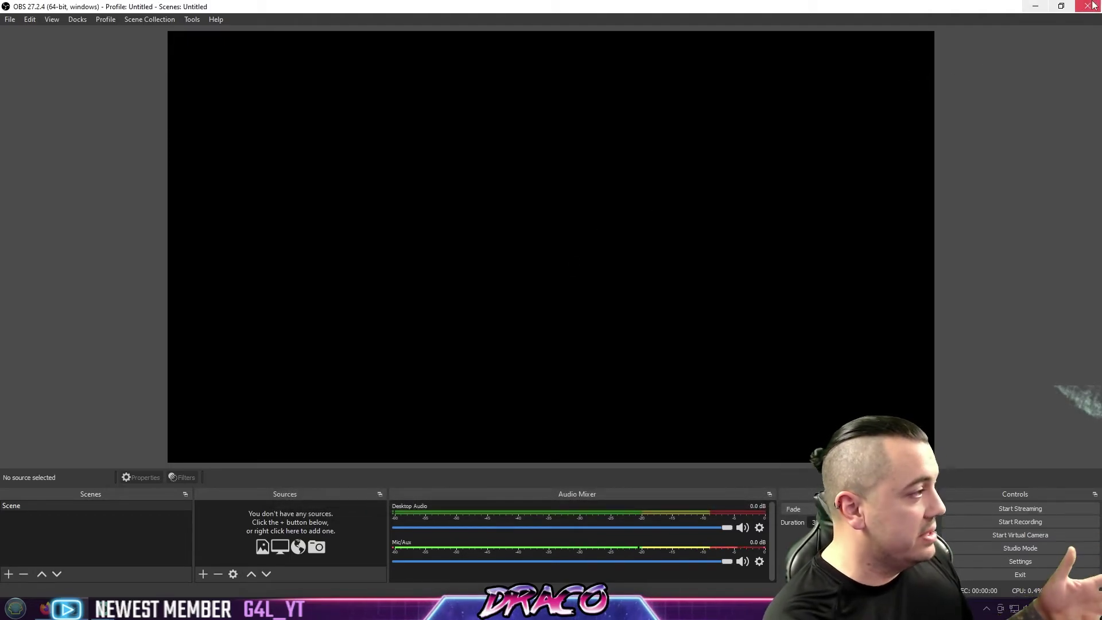
- Minimize OBS and close the Streamlabs Desktop Settings window
{"action": "left_click", "coordinate": [1034, 10]}
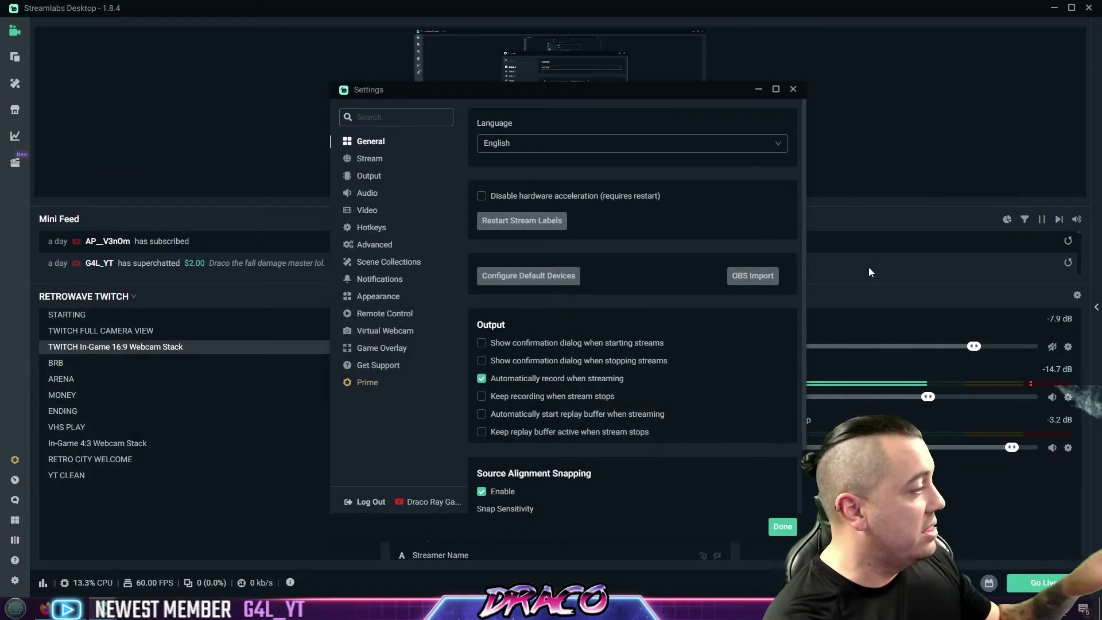
{"action": "left_click", "coordinate": [791, 90]}
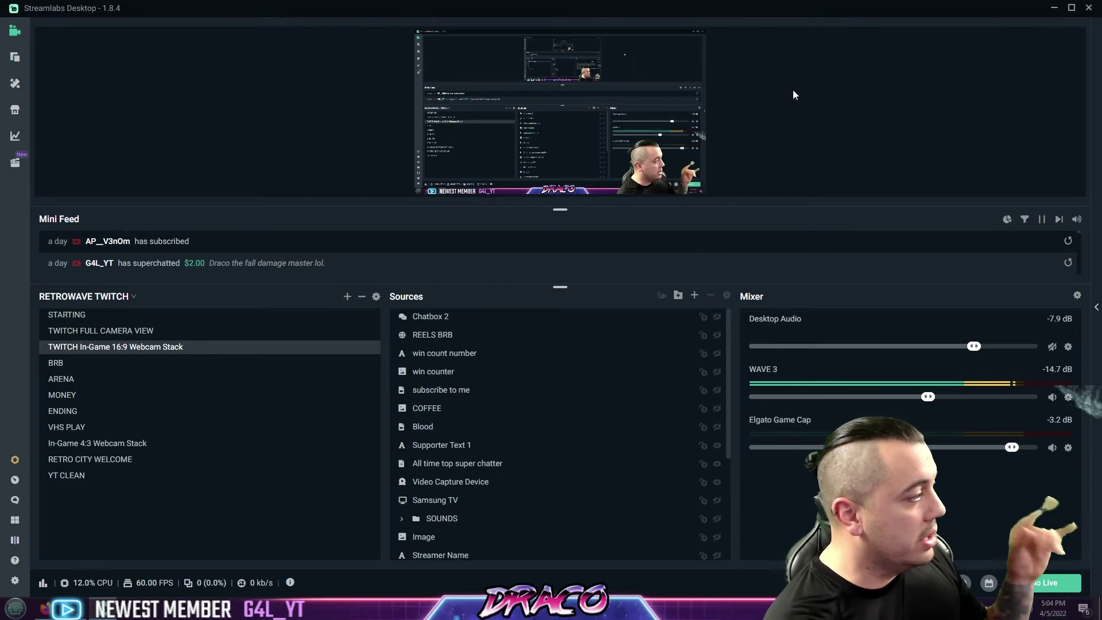